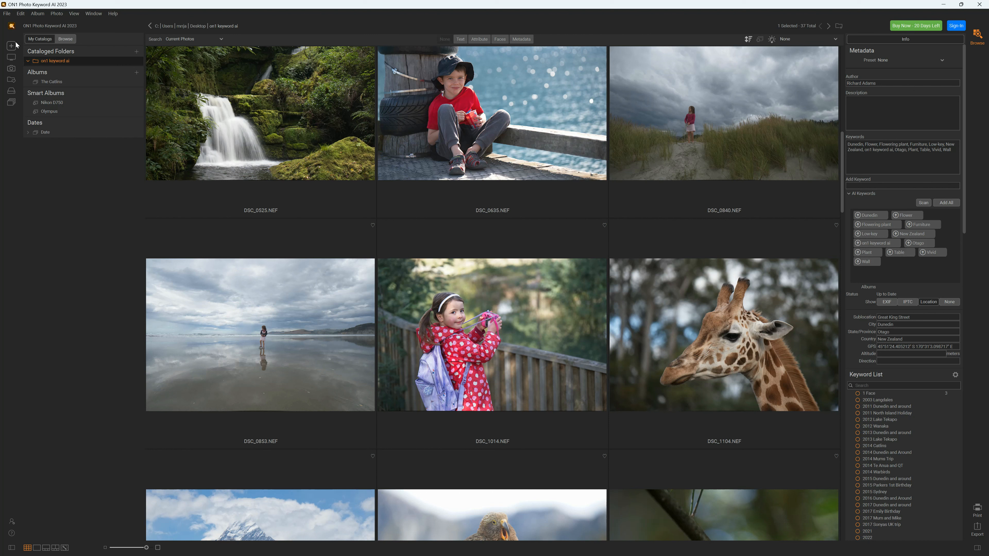
Step: Look over the local folder tree and look through the photos in the cataloged on1 keyword ai folder
click(65, 39)
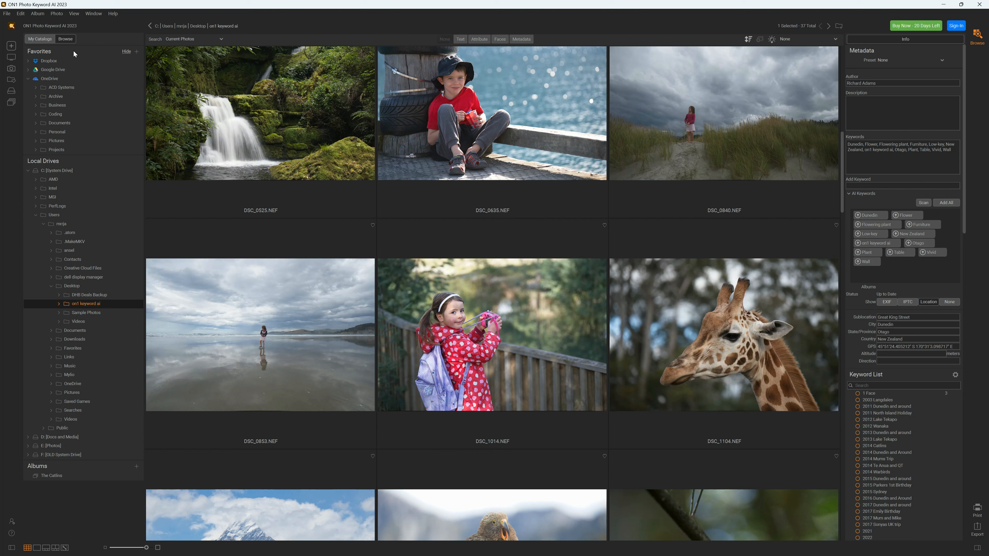
click(39, 40)
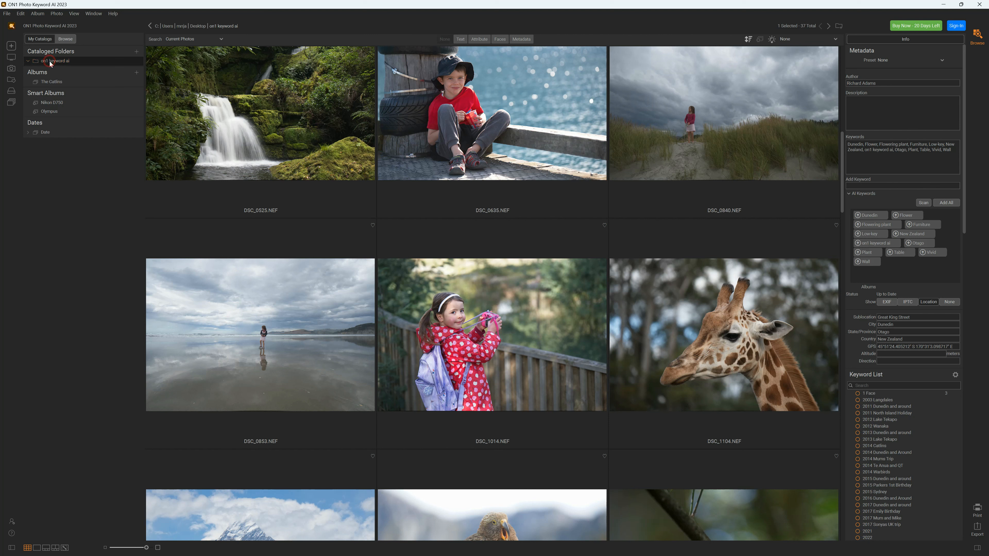
scroll(416, 134, down, 10)
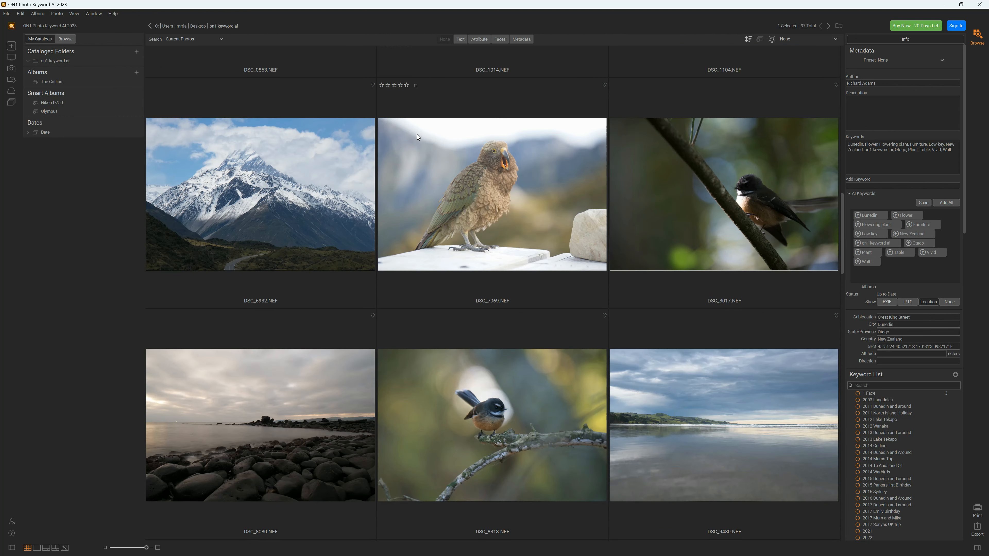
scroll(417, 132, down, 8)
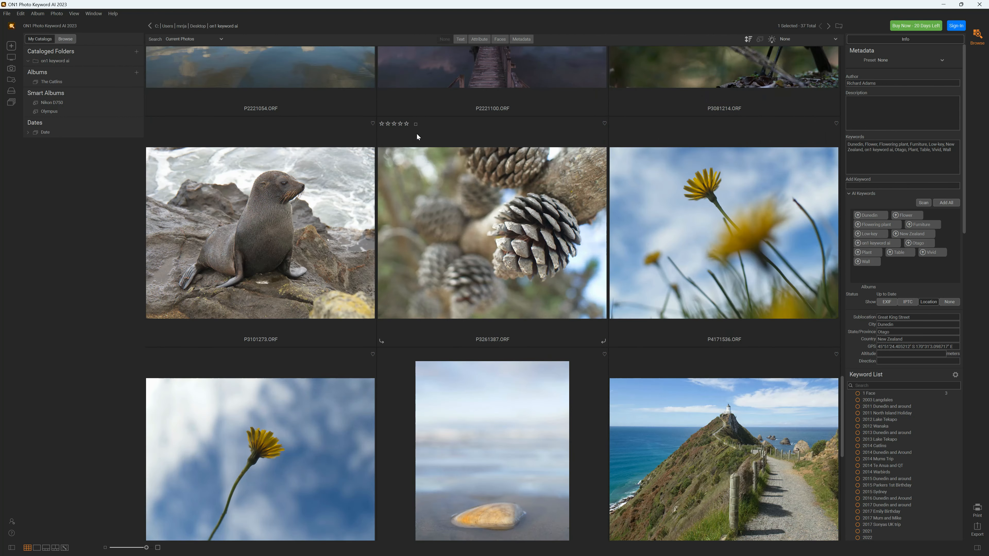
scroll(416, 133, down, 3)
scroll(417, 133, up, 10)
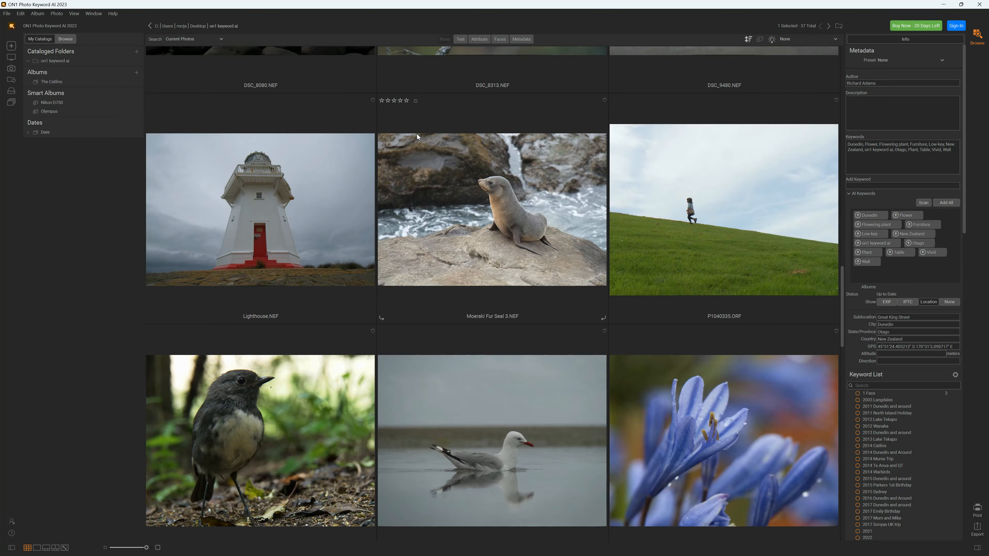
scroll(416, 134, up, 12)
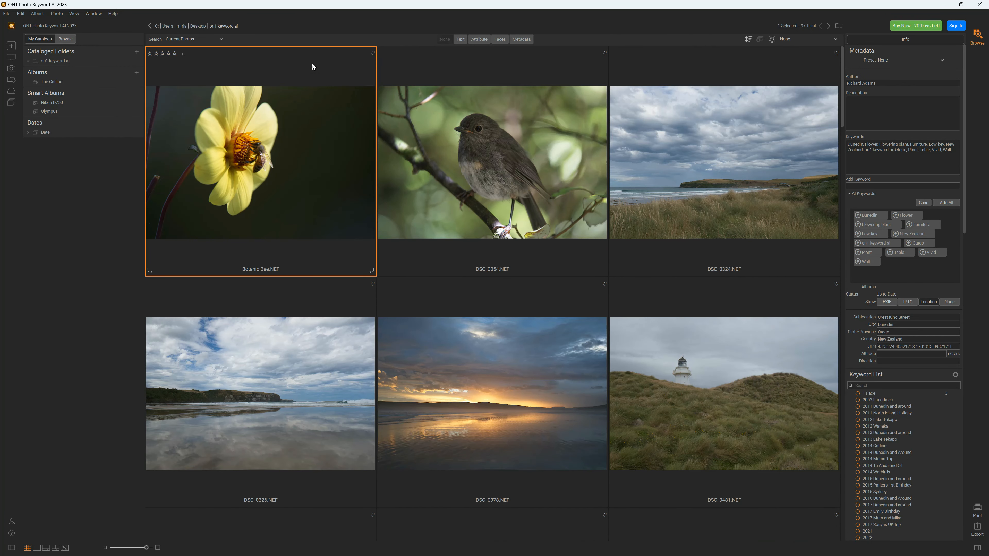
Step: View the photos in The Catlins album and look through the Nikon D750 smart album
click(53, 81)
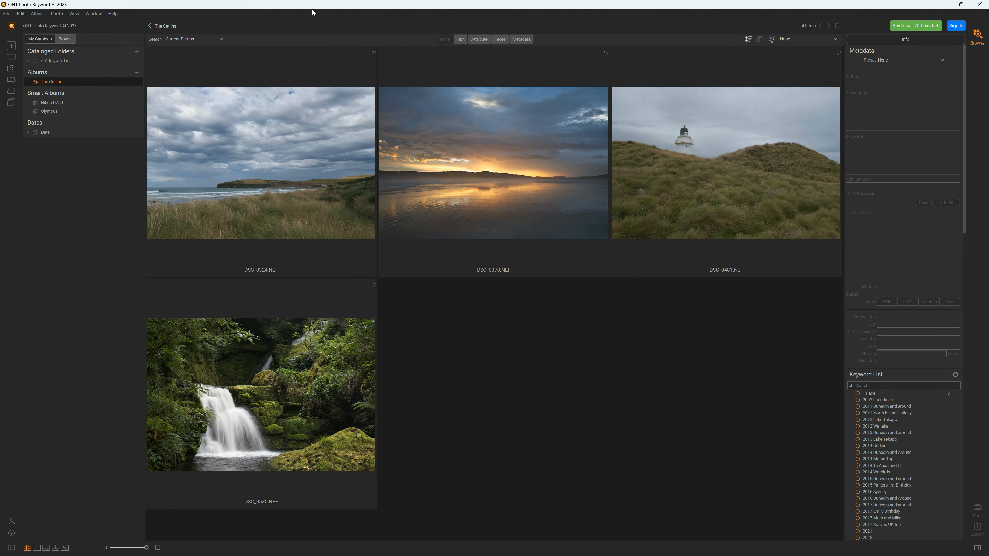
click(62, 102)
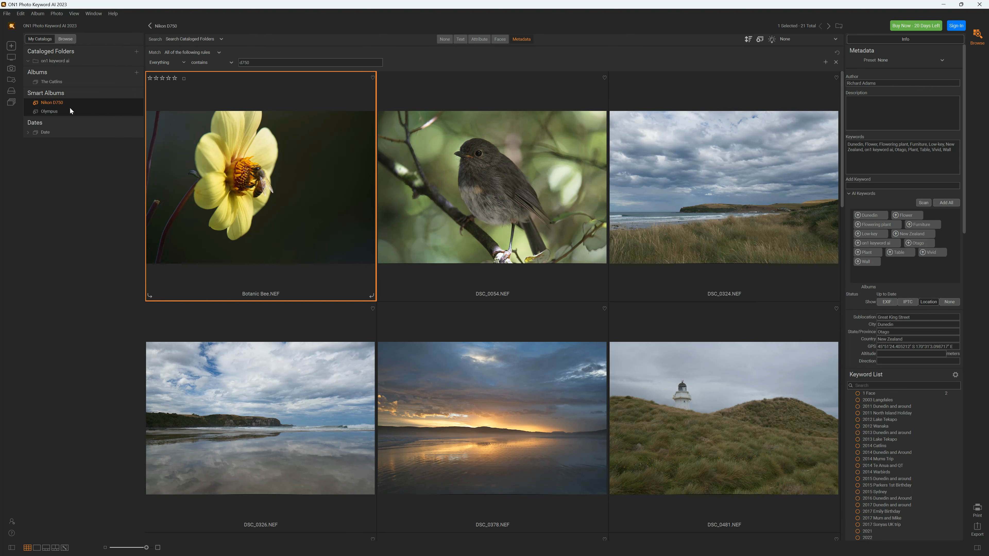
scroll(392, 227, down, 15)
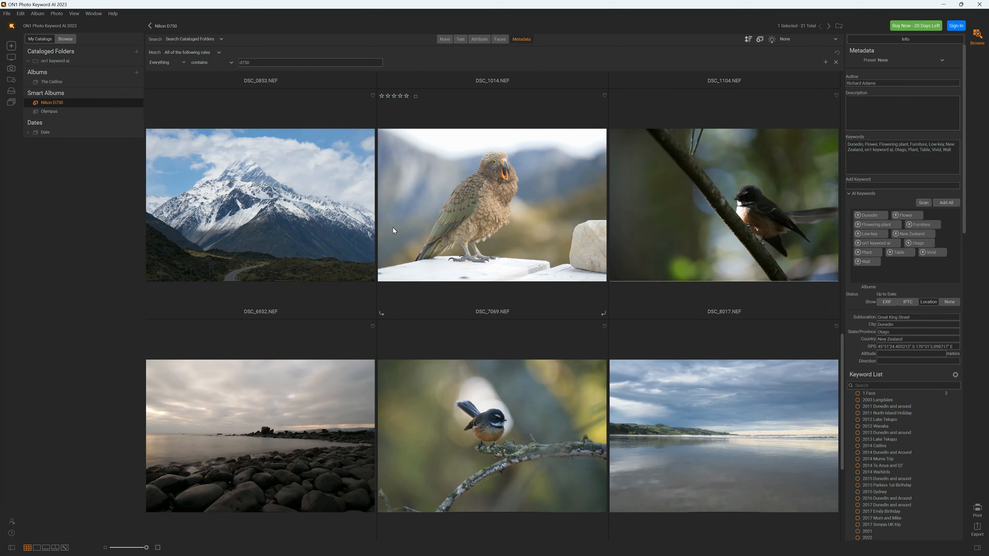
scroll(392, 227, down, 4)
scroll(393, 227, up, 20)
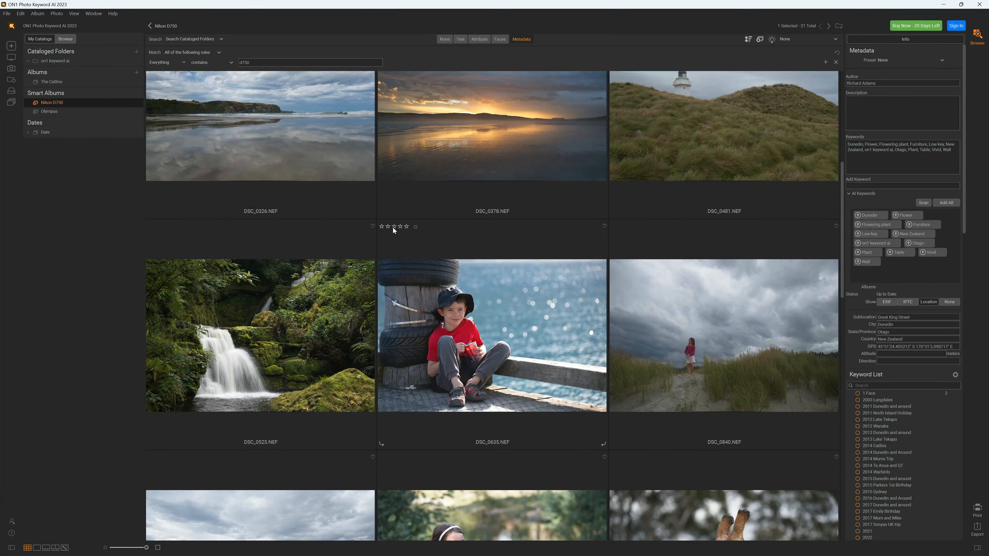
scroll(392, 227, up, 4)
scroll(393, 227, down, 20)
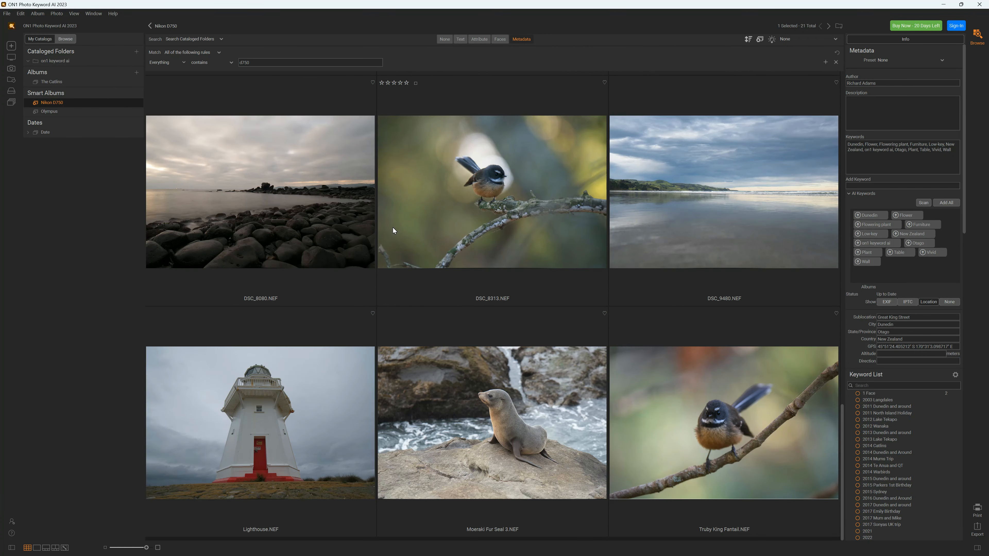
Step: Look through all the photos in the Olympus smart album
click(58, 111)
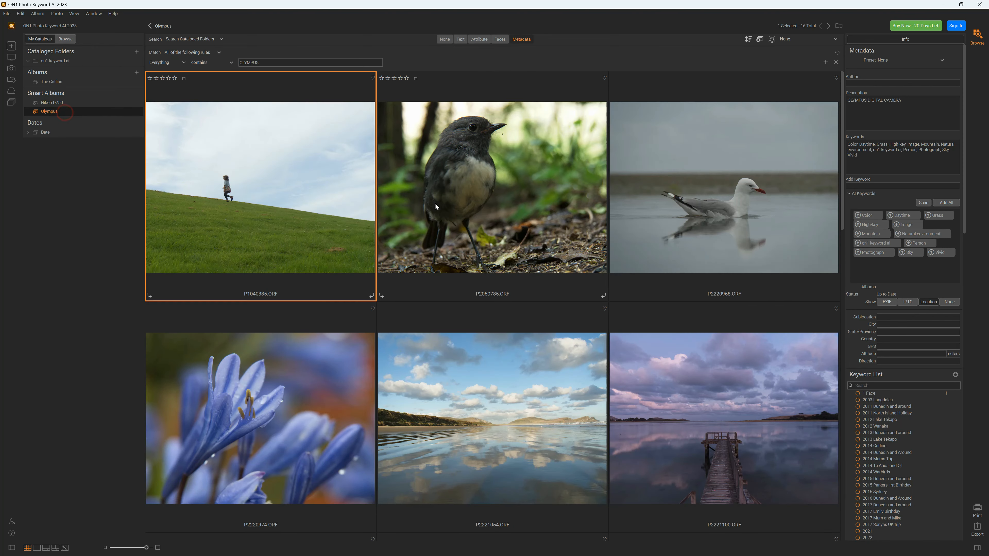
scroll(441, 205, down, 2)
scroll(440, 206, down, 15)
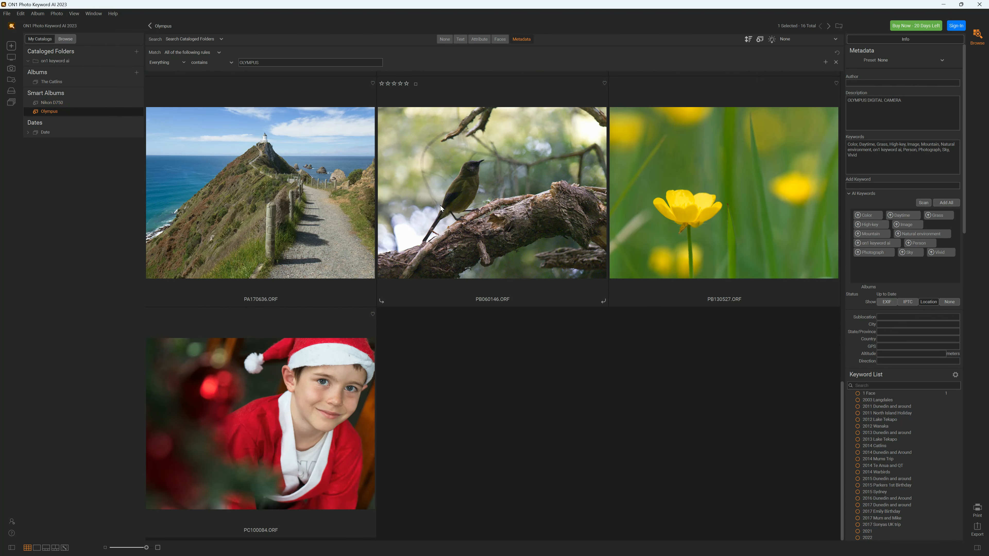
scroll(440, 205, up, 14)
scroll(440, 206, up, 3)
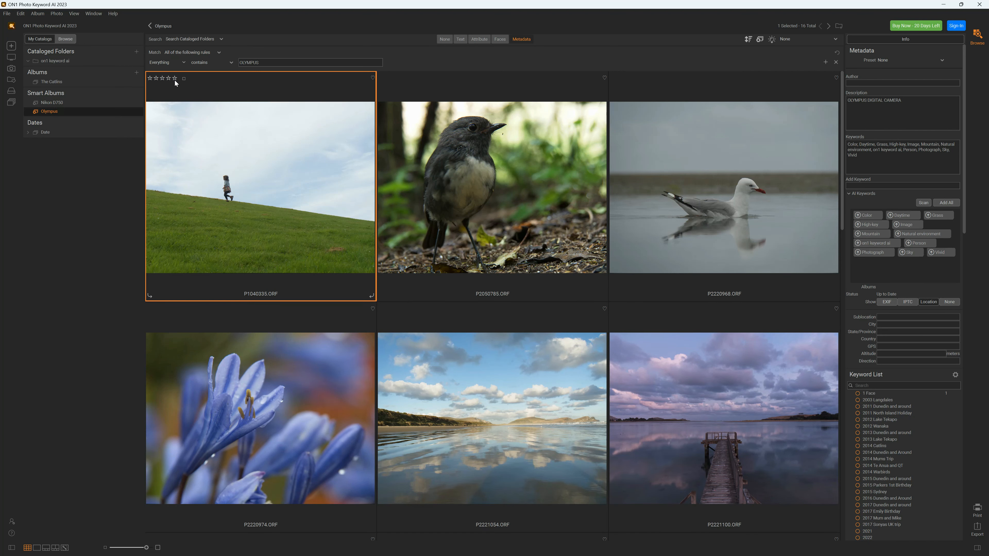
Step: Filter the on1 keyword ai folder by faces, leaving the count at One Face and clearing the age and gender criteria
click(62, 63)
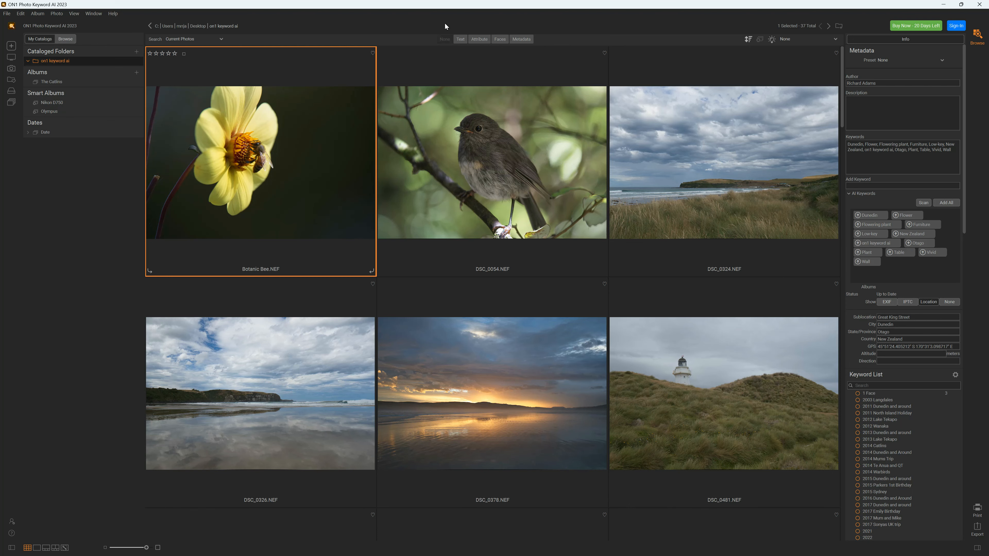
click(499, 39)
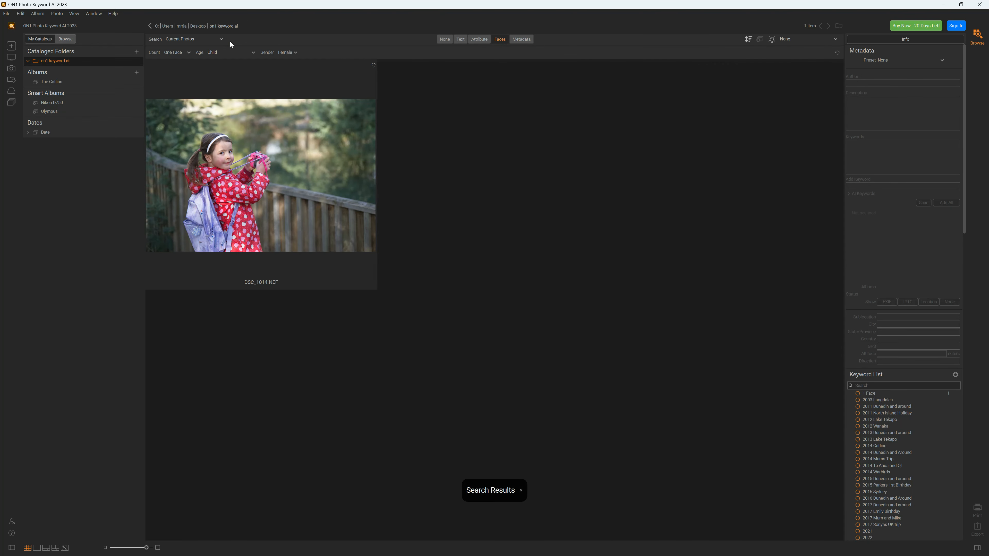
click(210, 53)
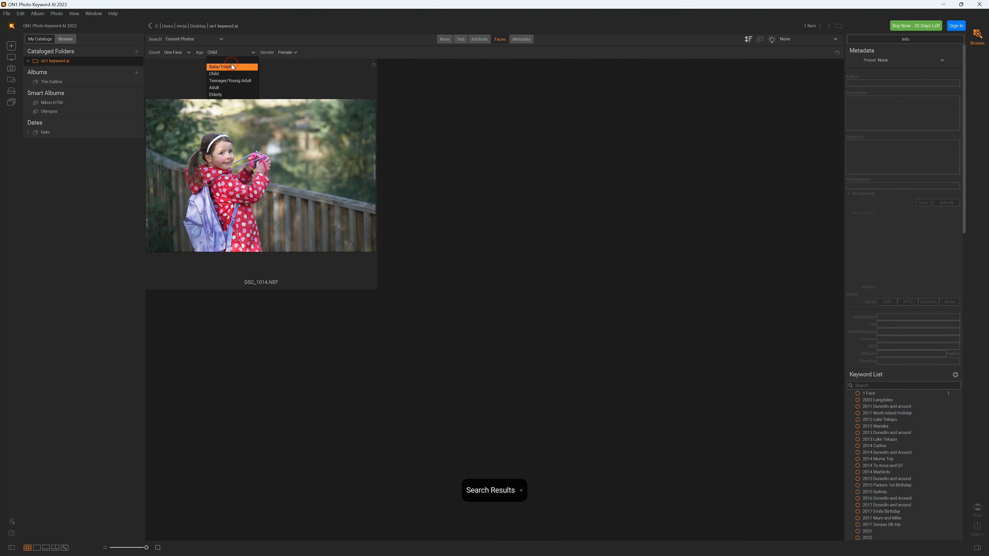
click(232, 66)
click(223, 51)
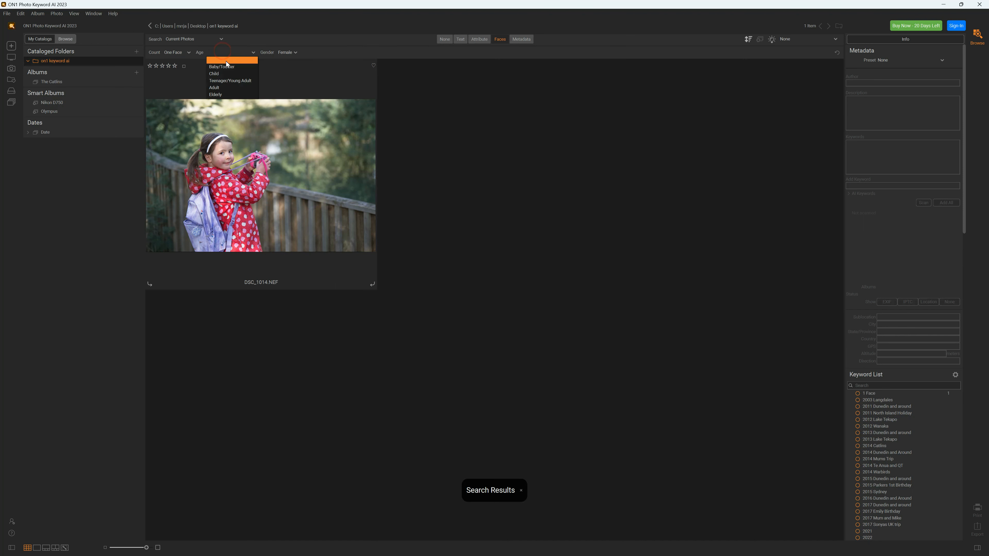
click(226, 61)
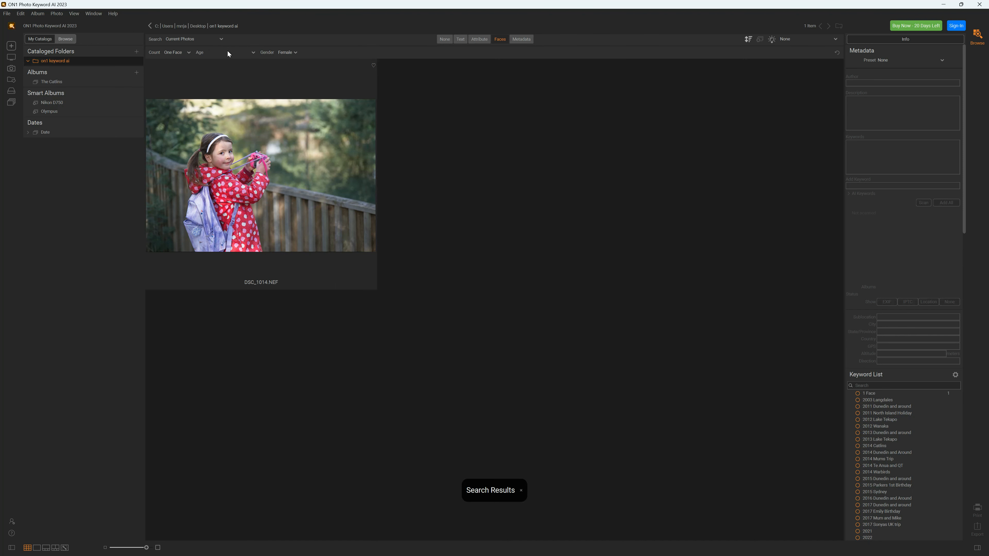
click(293, 61)
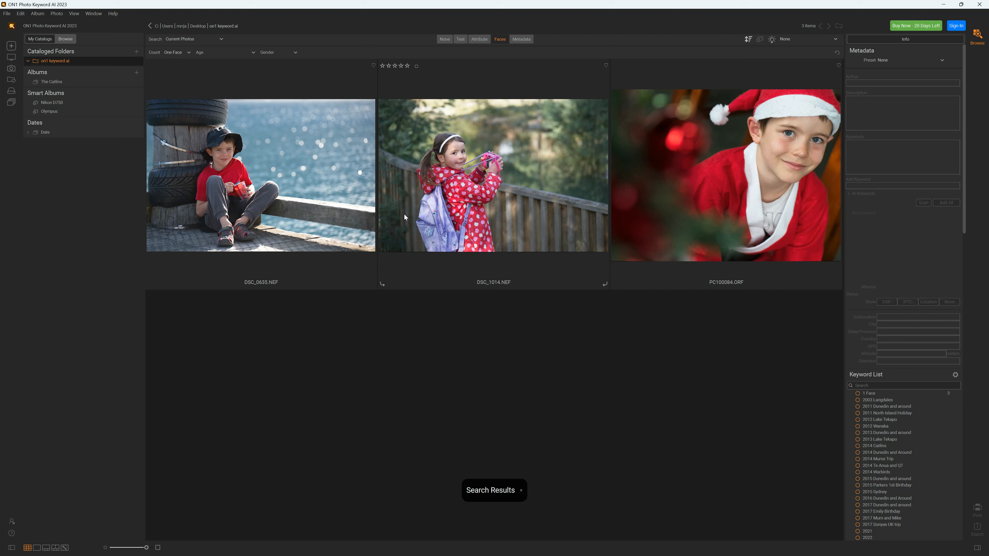
Step: Try the face filter's age criterion with Child and Adult, and clear it again
click(186, 53)
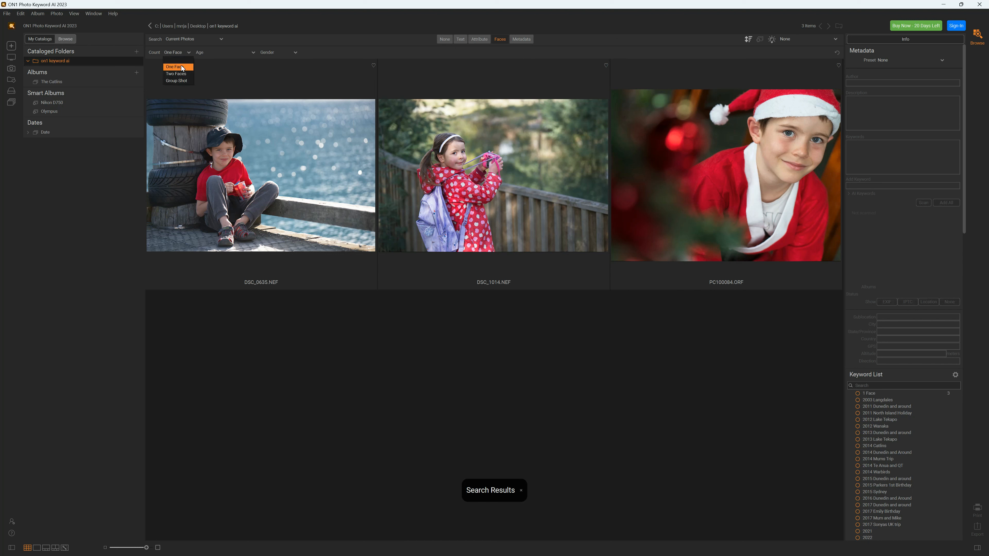
click(217, 53)
click(219, 73)
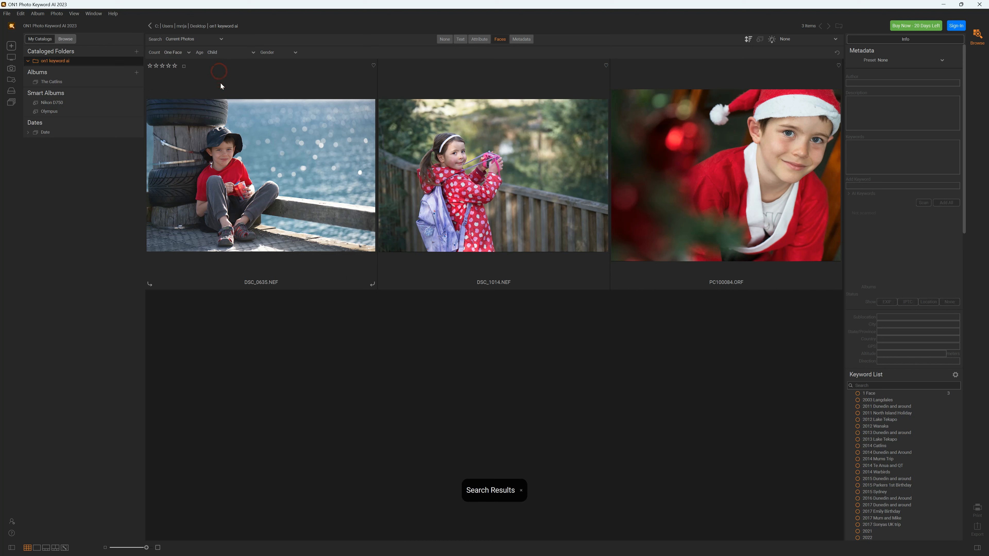
click(229, 50)
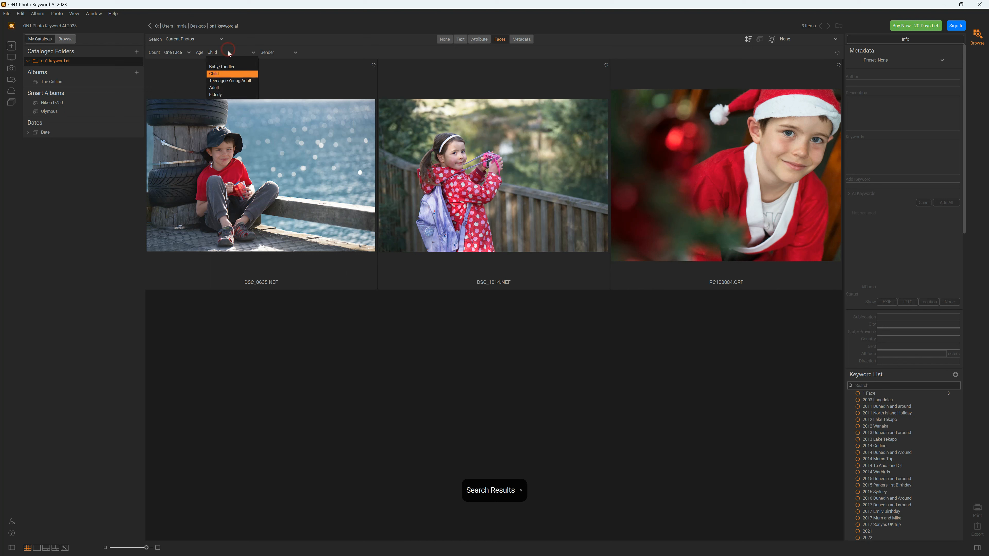
click(221, 88)
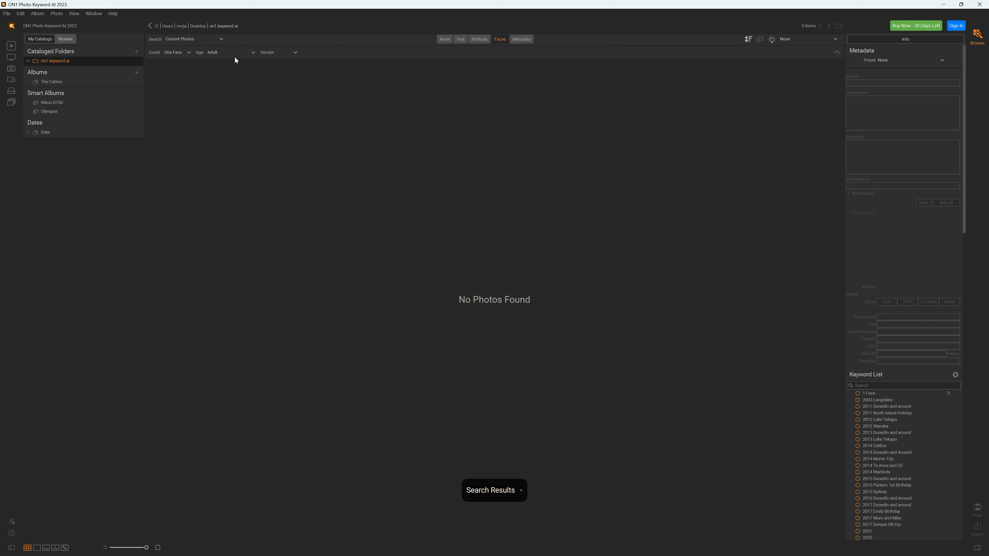
click(233, 58)
click(226, 62)
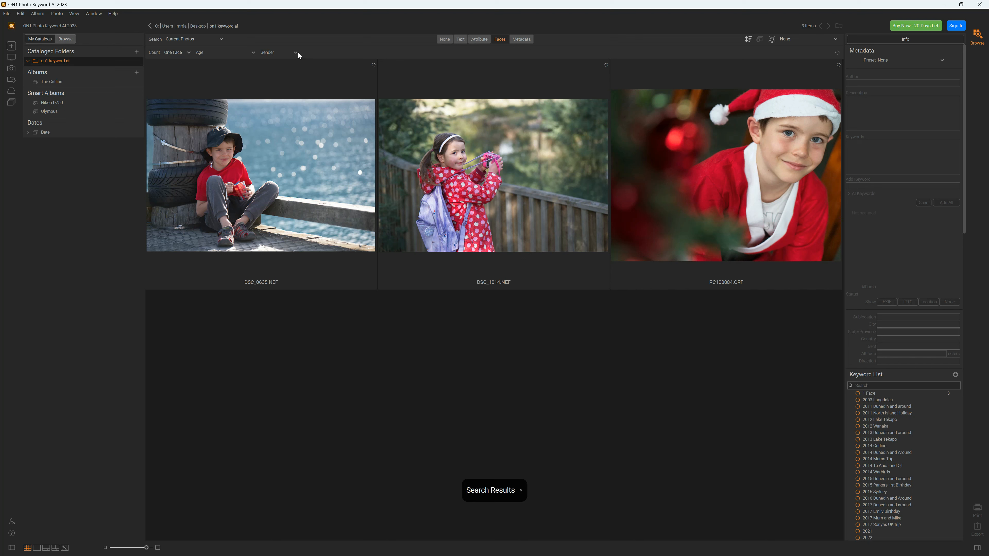
Step: Try the face filter's gender criterion with Male and Female, and clear it again
click(296, 52)
click(288, 65)
click(289, 75)
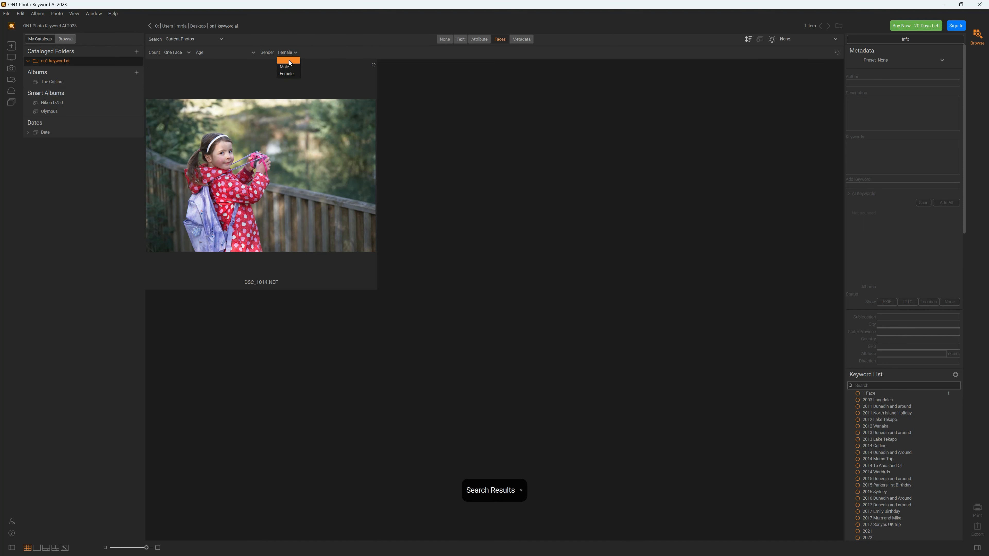
click(289, 59)
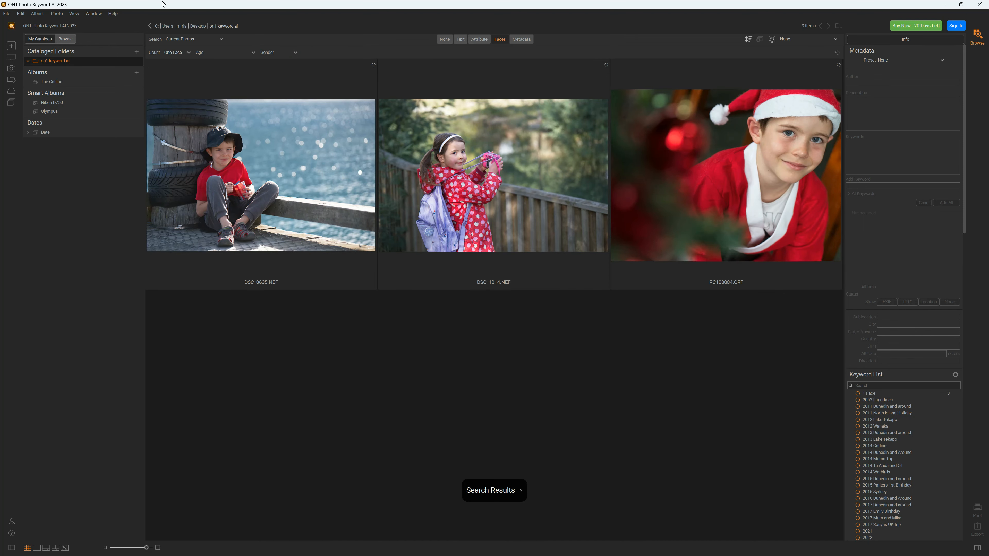
Step: Switch the photo display to Map View
click(74, 13)
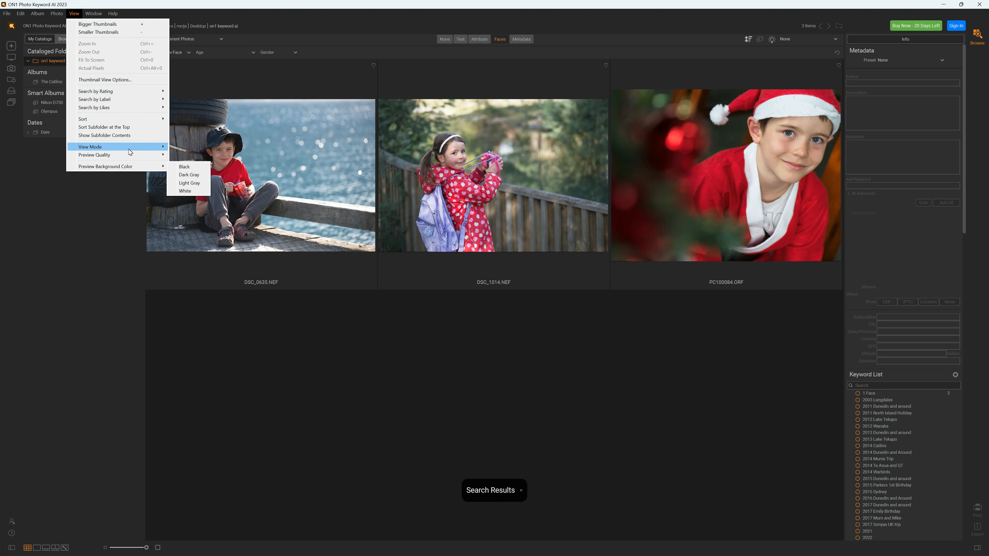
mouse_move(129, 149)
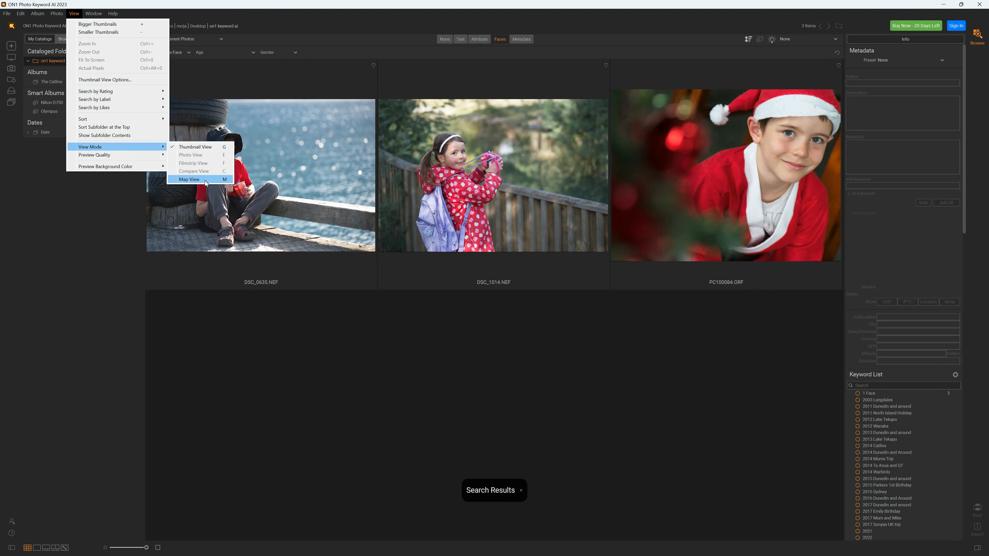
click(195, 179)
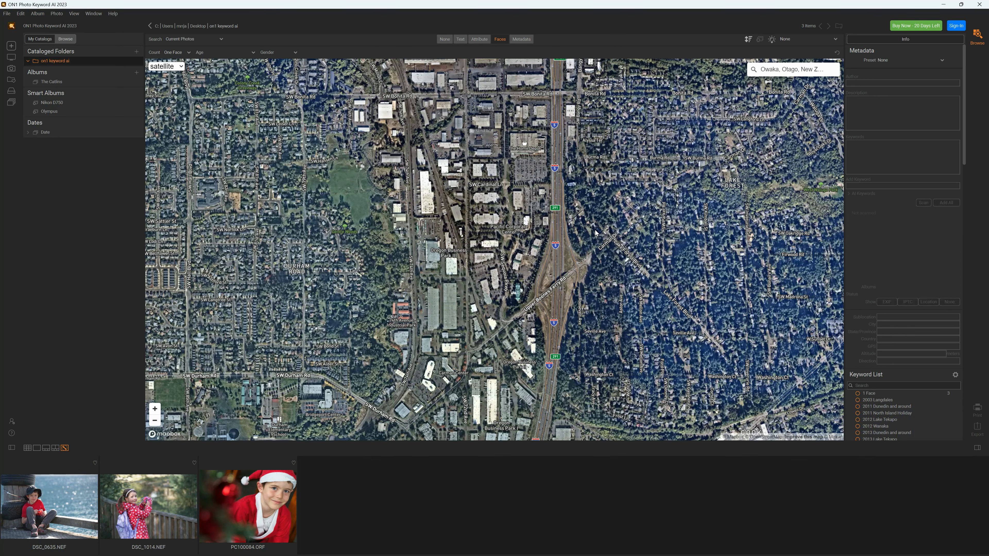
Step: Set the location of DSC_1014.NEF on the satellite map to a point just east of the green park
click(154, 490)
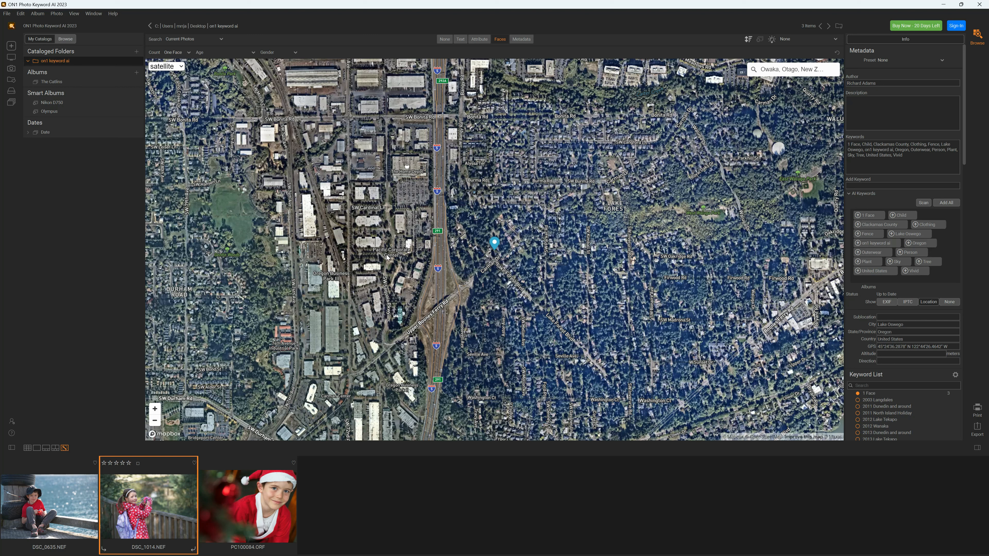
click(280, 206)
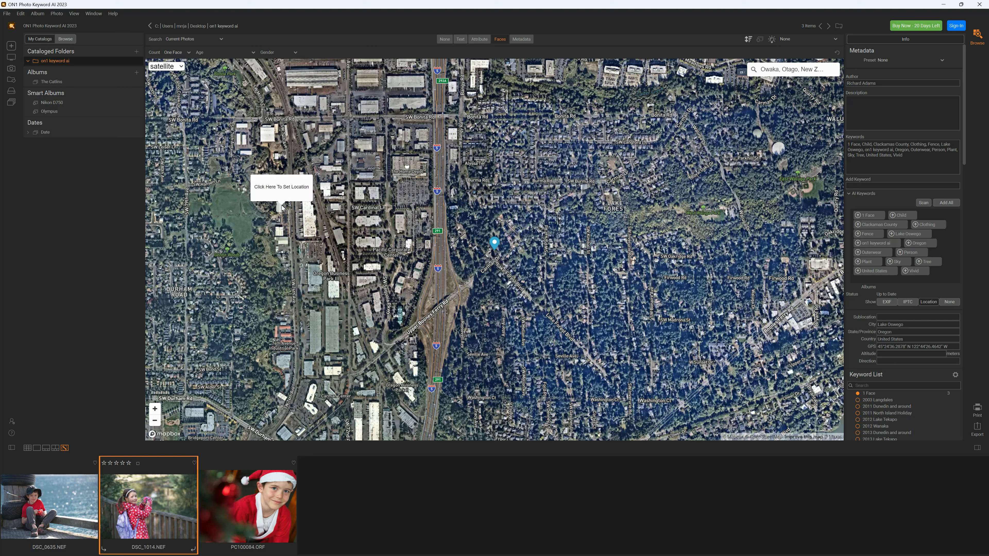
click(285, 189)
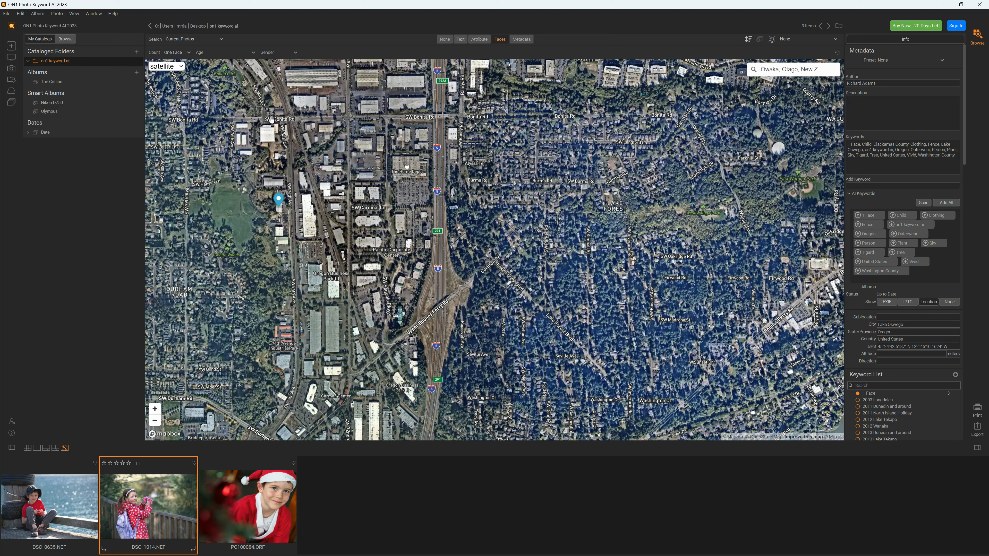
Step: Clear the One Face count criterion so that the on1 keyword ai folder is no longer limited by face count
click(39, 63)
click(45, 64)
click(174, 54)
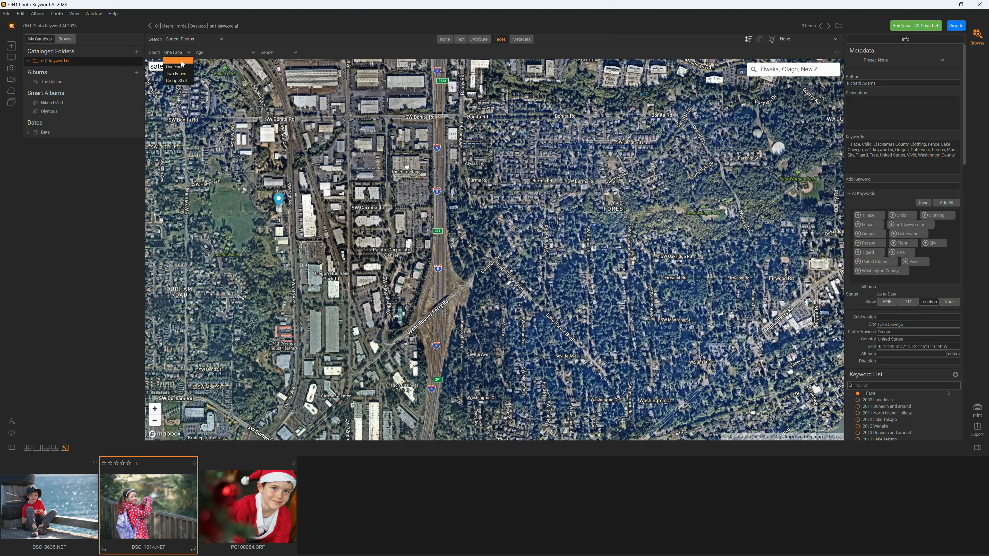
click(175, 59)
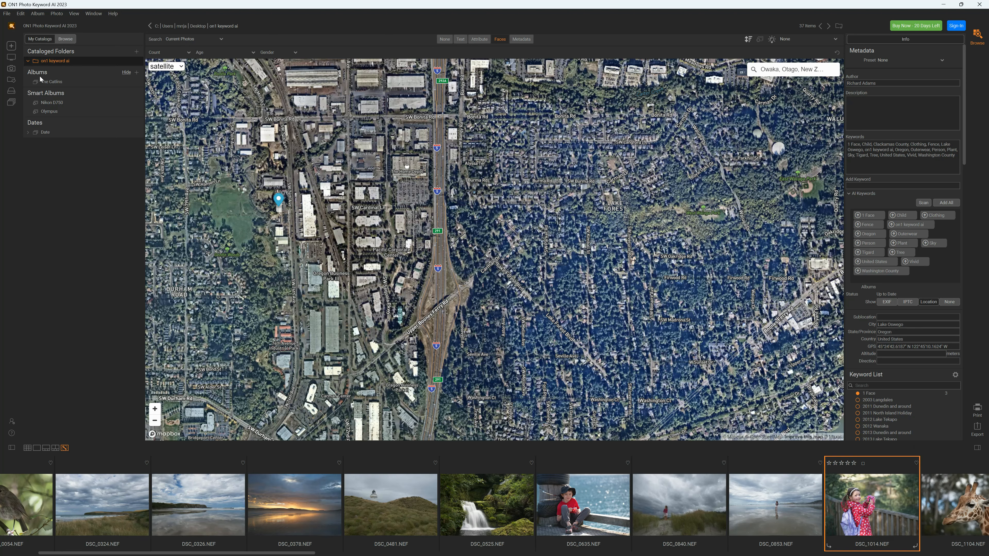
Step: Return to the on1 keyword ai cataloged folder in thumbnail view and open the sunset photo DSC_0378.NEF in the single-photo view
click(151, 26)
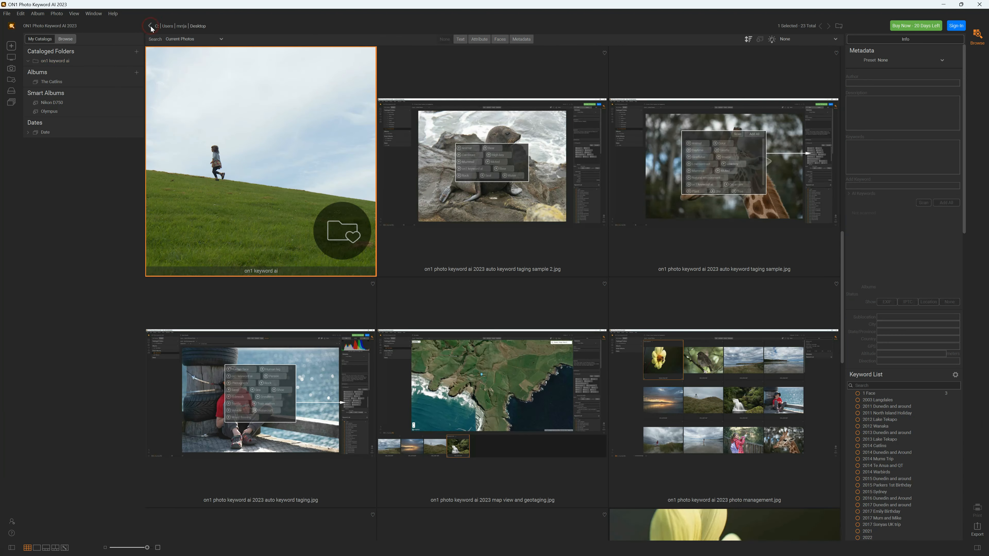
scroll(440, 268, down, 8)
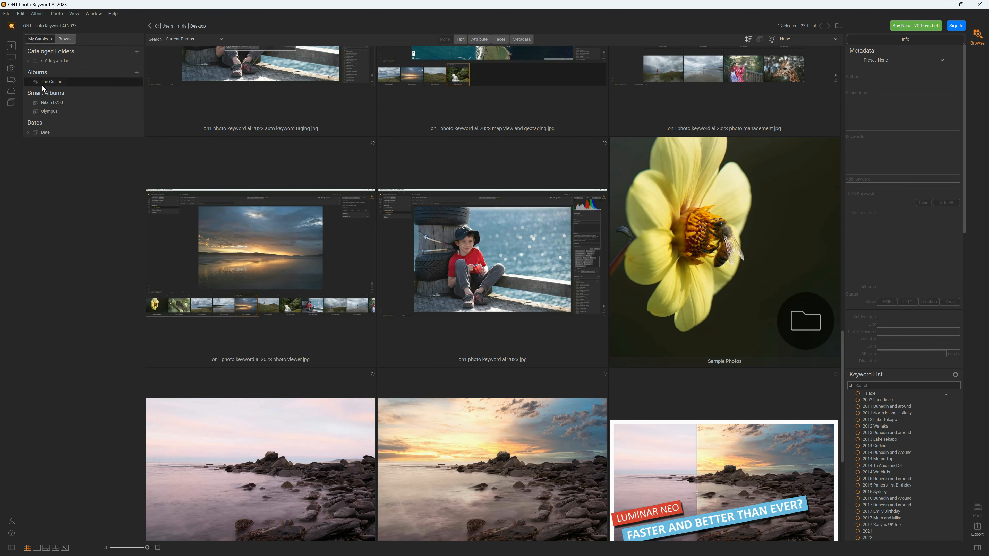
click(55, 61)
scroll(483, 285, down, 6)
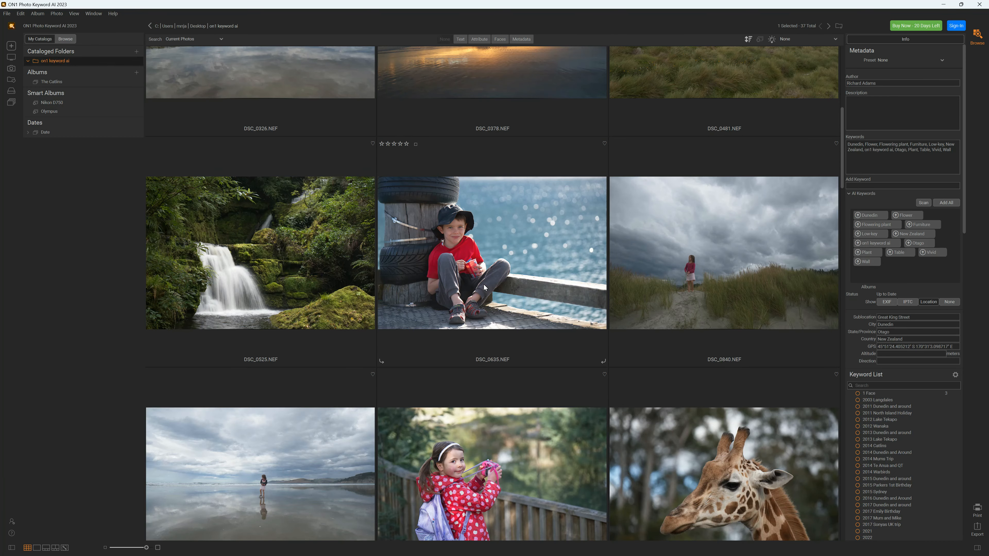
scroll(484, 286, up, 3)
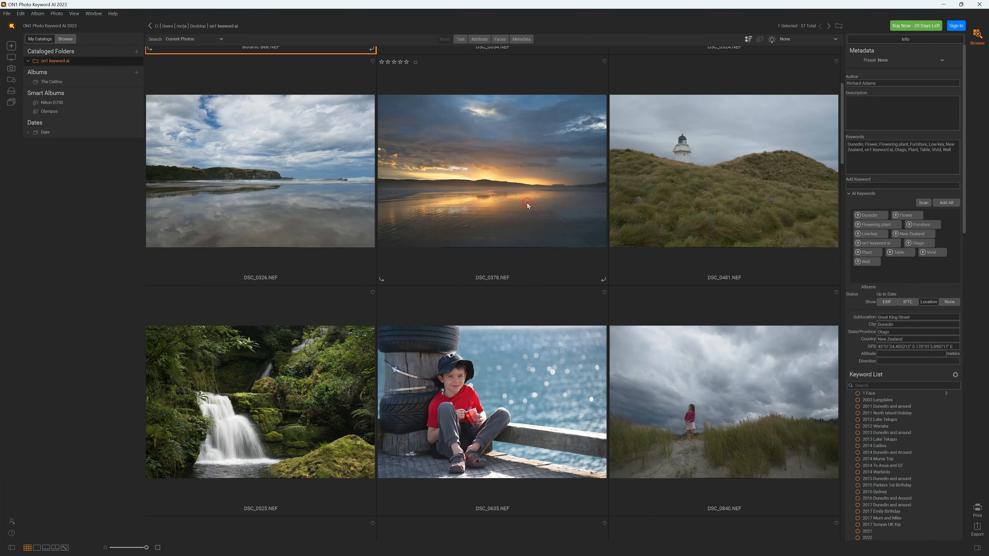
click(535, 181)
double_click(494, 161)
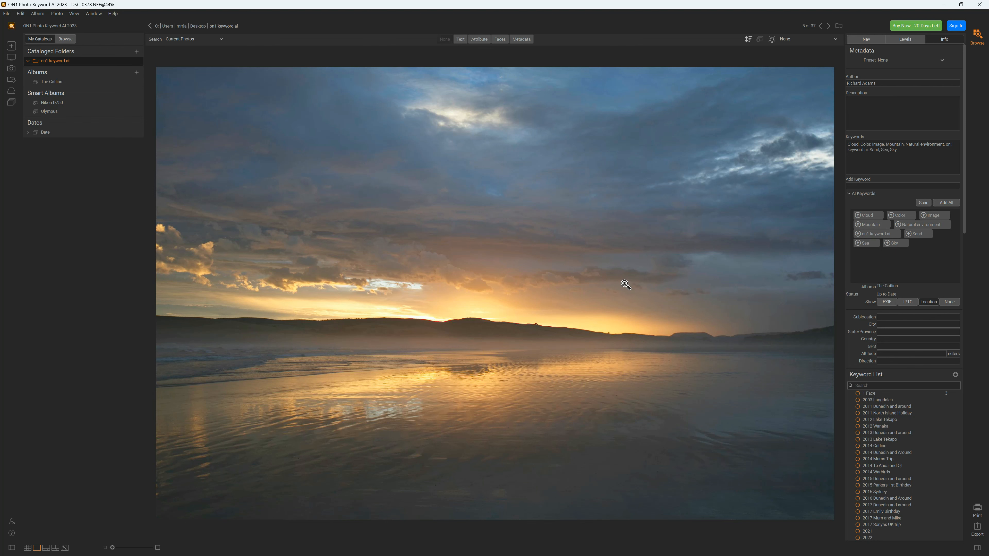
Step: Go back to the on1 keyword ai folder, open DSC_0635.NEF on its own and examine its full list of AI keywords
click(149, 26)
click(69, 61)
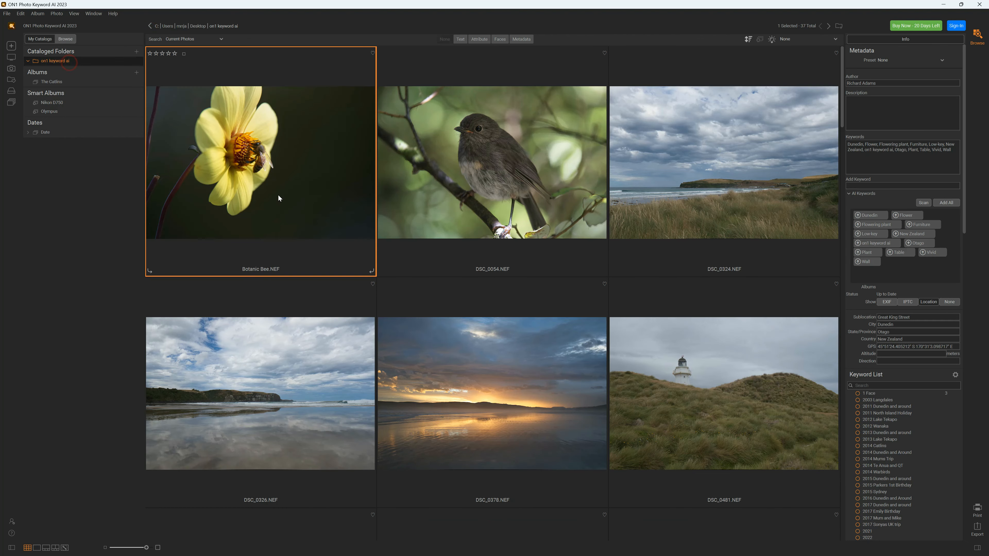
scroll(603, 289, down, 3)
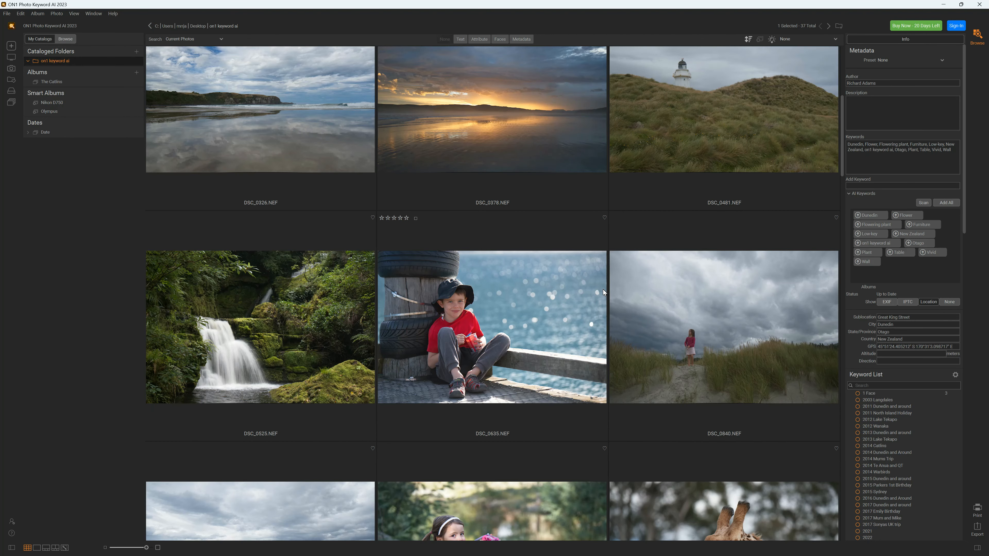
double_click(495, 342)
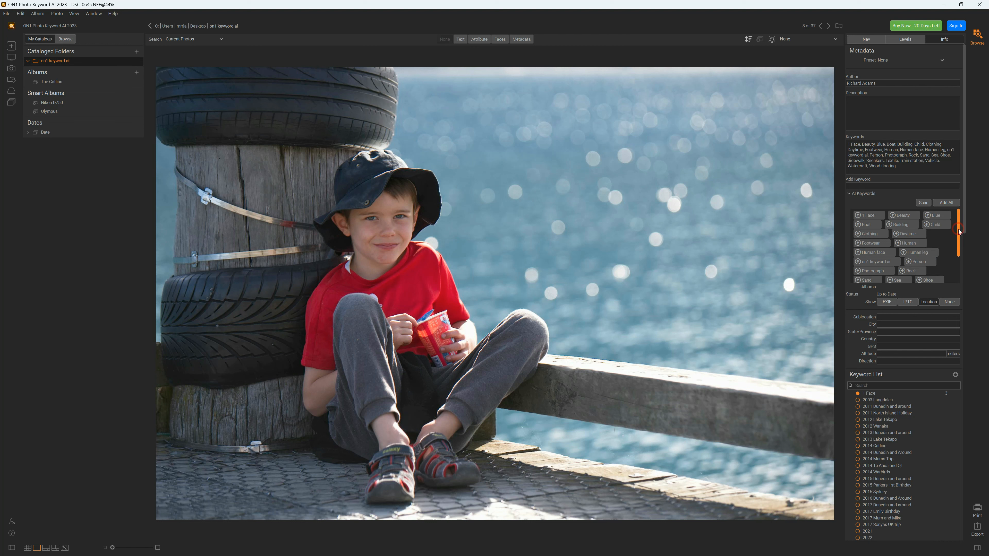
drag(959, 230, 960, 256)
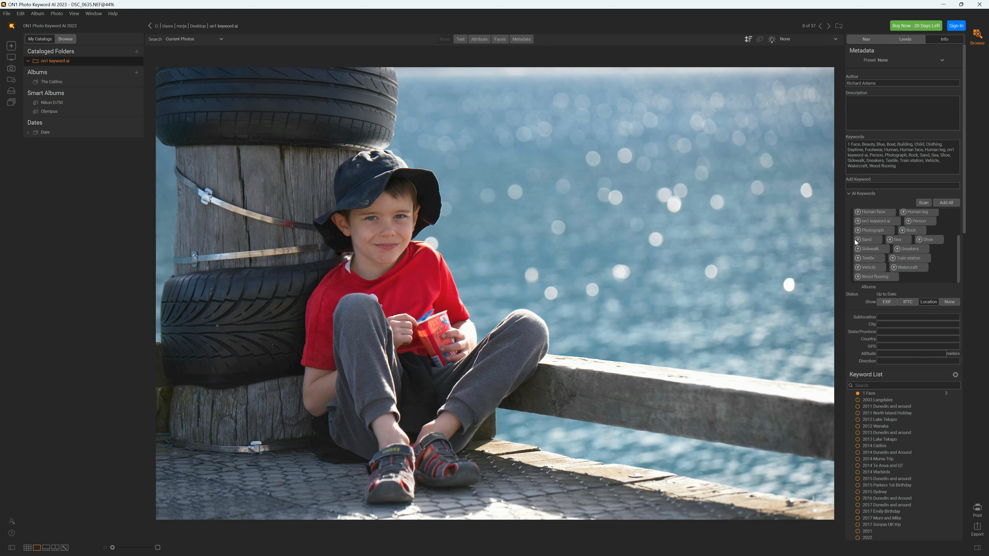
Step: Close the single view of DSC_0635.NEF and browse the thumbnails of the on1 keyword ai folder down to DSC_1014.NEF
click(150, 27)
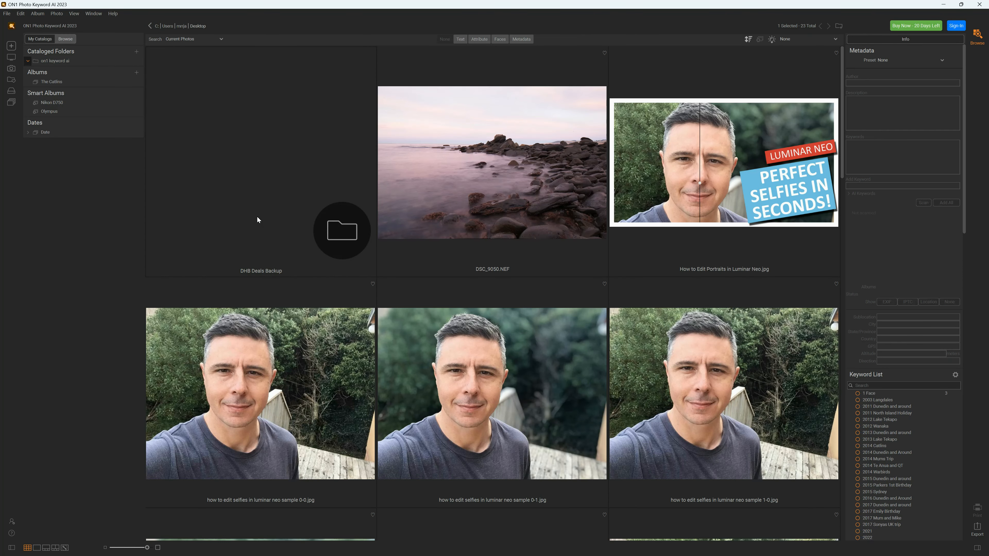
click(59, 61)
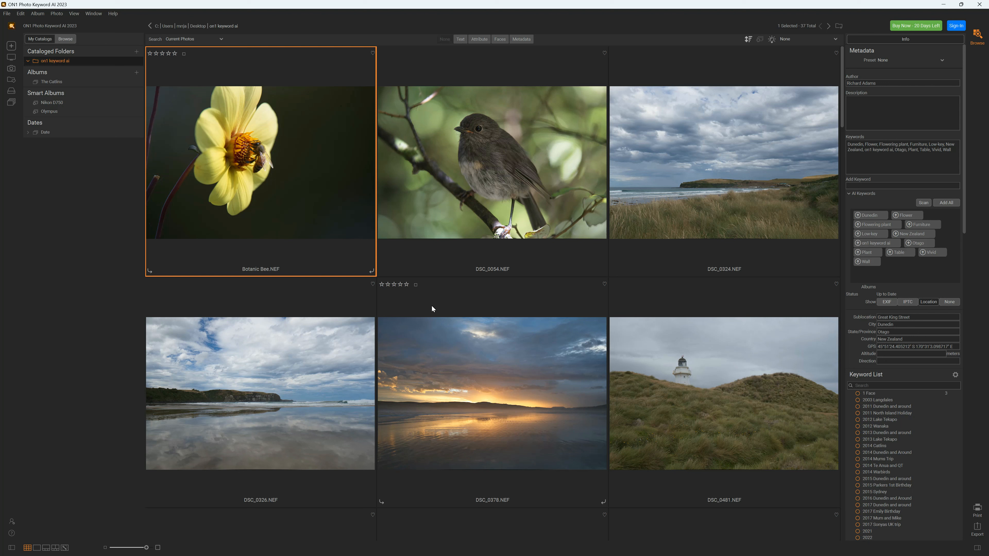
scroll(432, 306, down, 2)
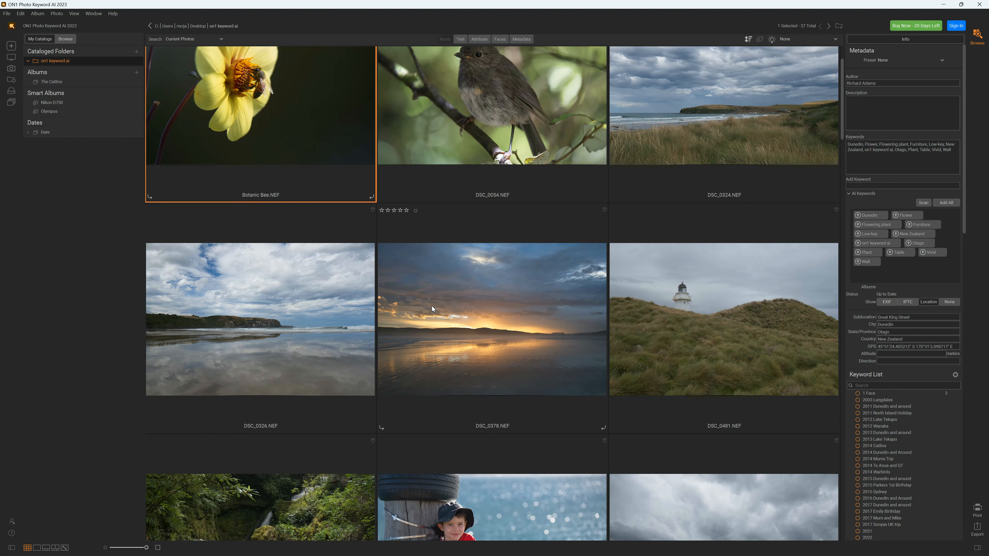
scroll(432, 306, down, 4)
scroll(432, 309, down, 2)
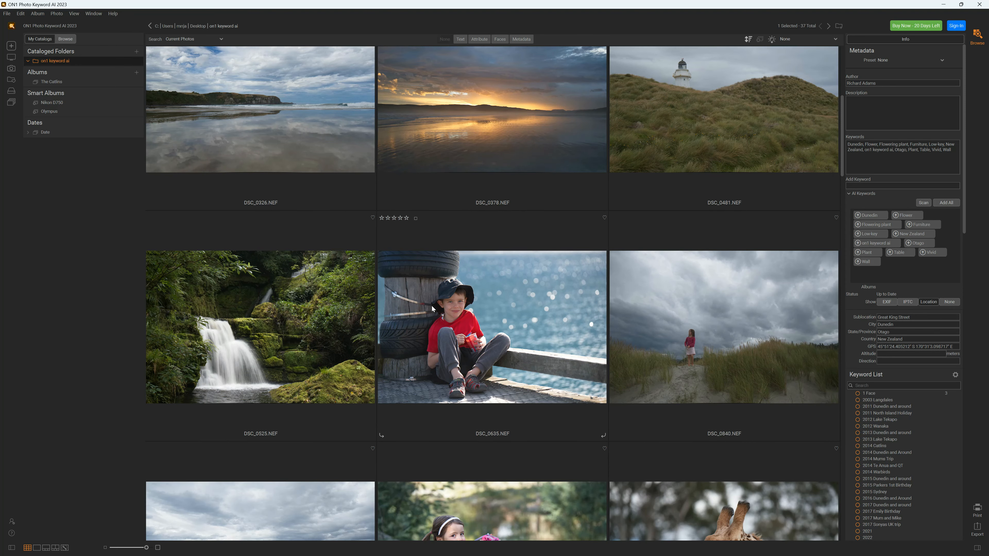
scroll(432, 308, down, 2)
scroll(431, 308, down, 2)
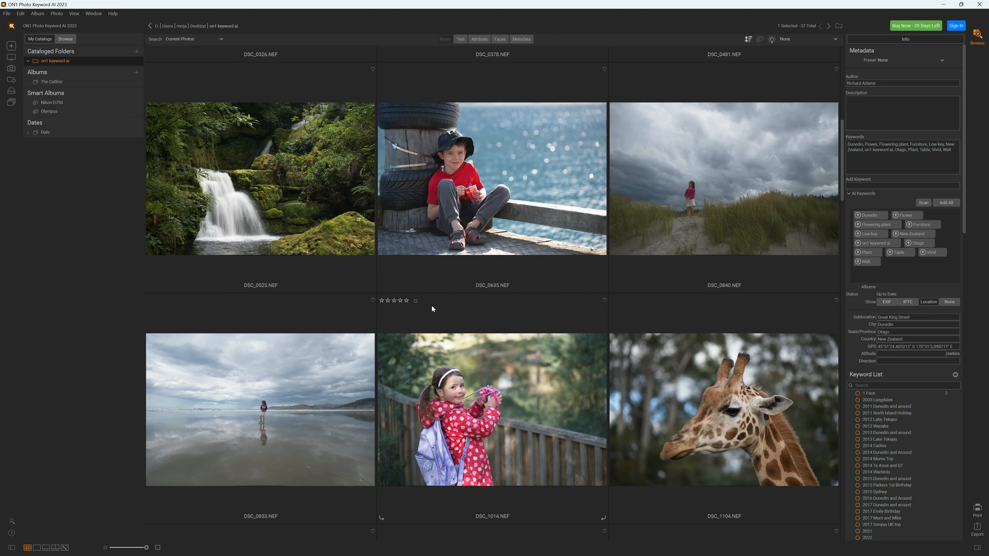